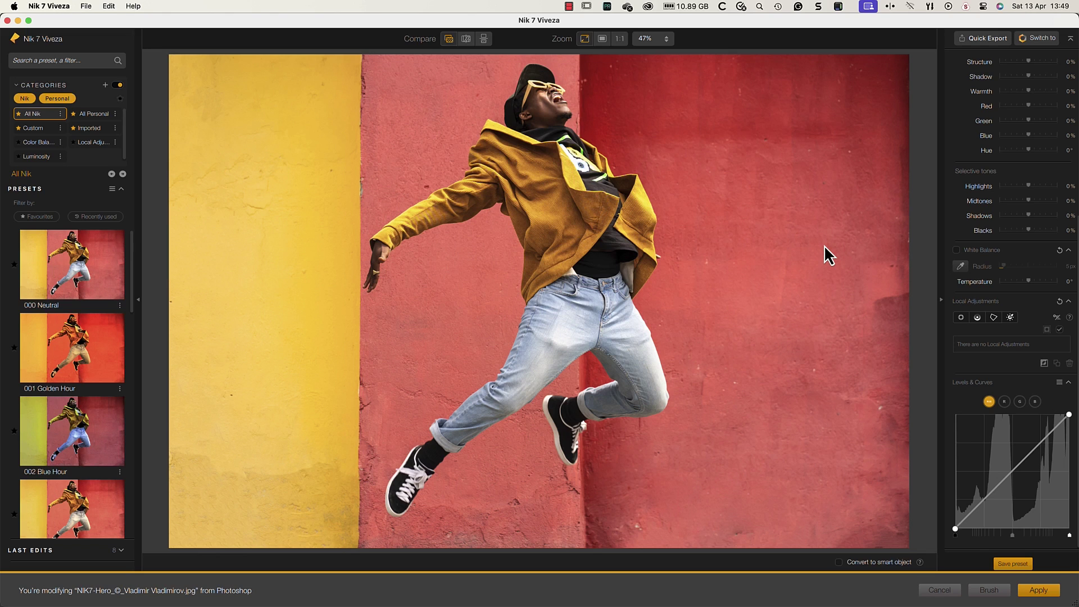
- Place Control Point 1 on the jacket front, show its mask, and nudge it down slightly
left_click(960, 318)
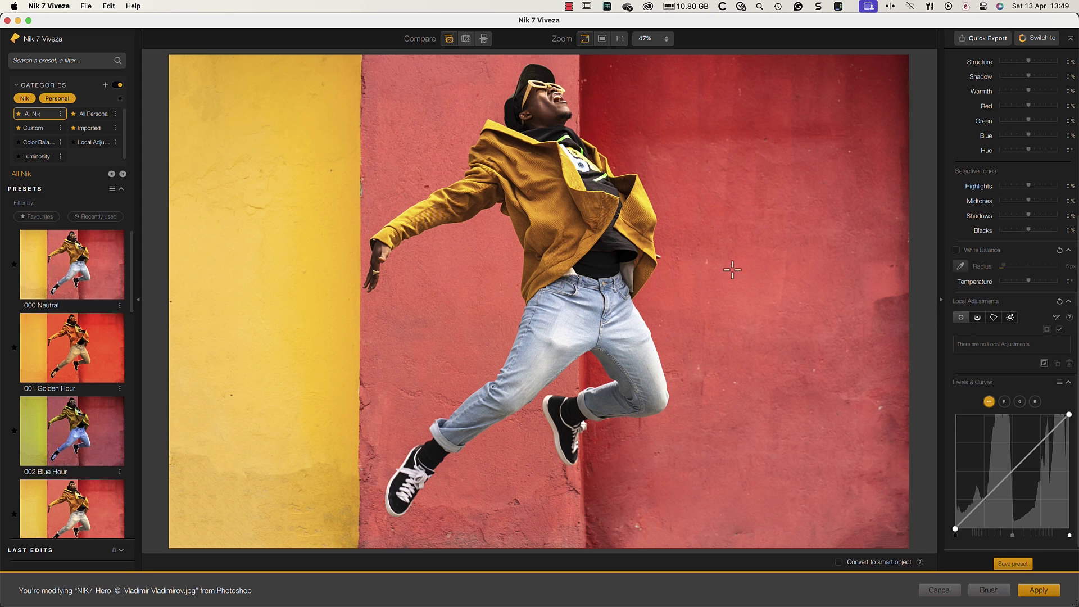
left_click(557, 217)
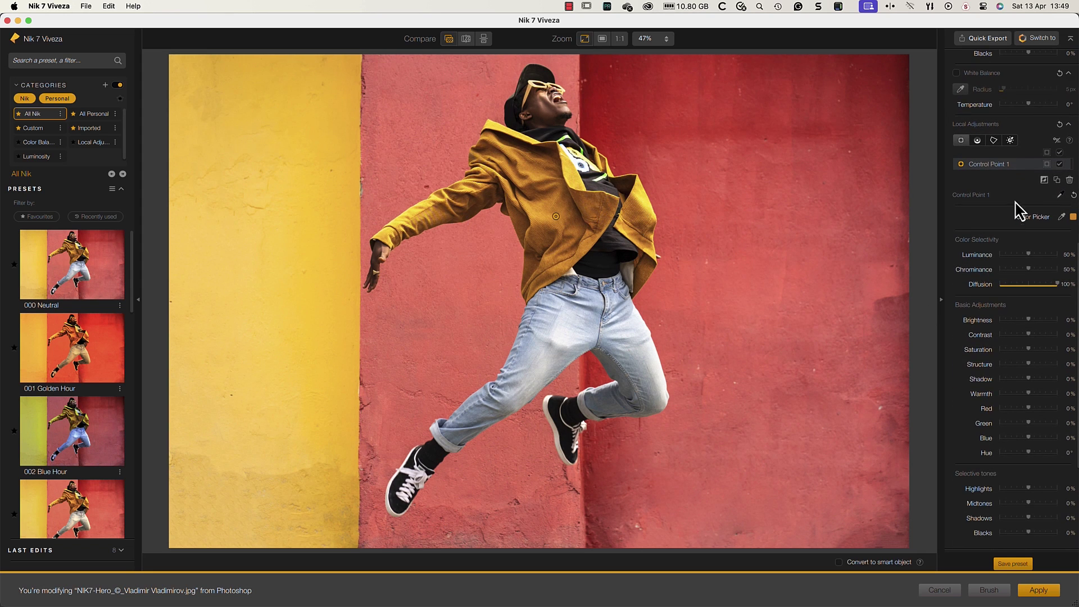
left_click(1046, 164)
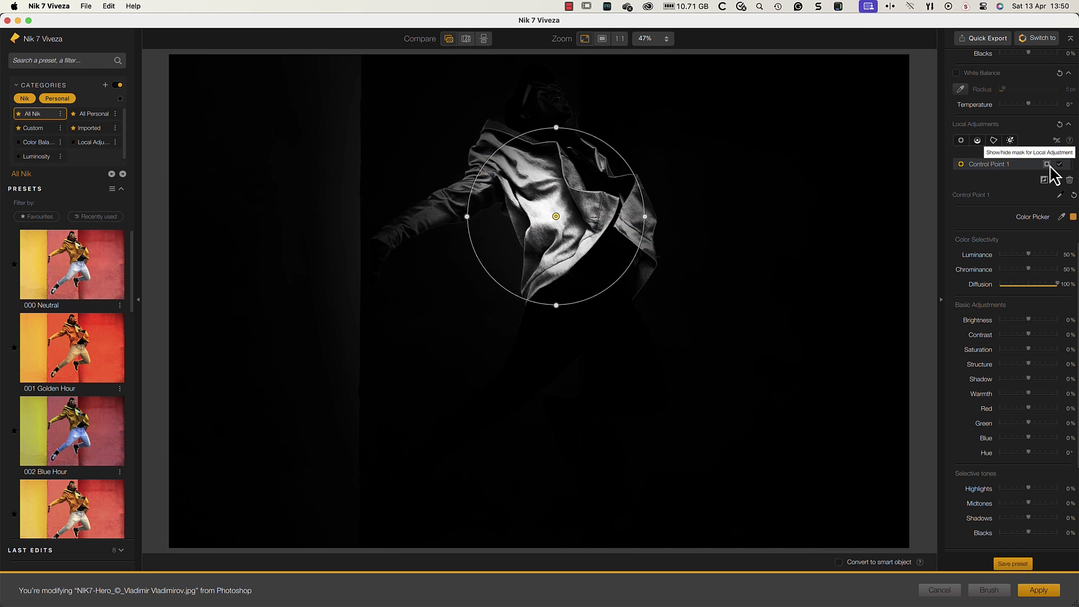
left_click_drag(557, 217, 554, 260)
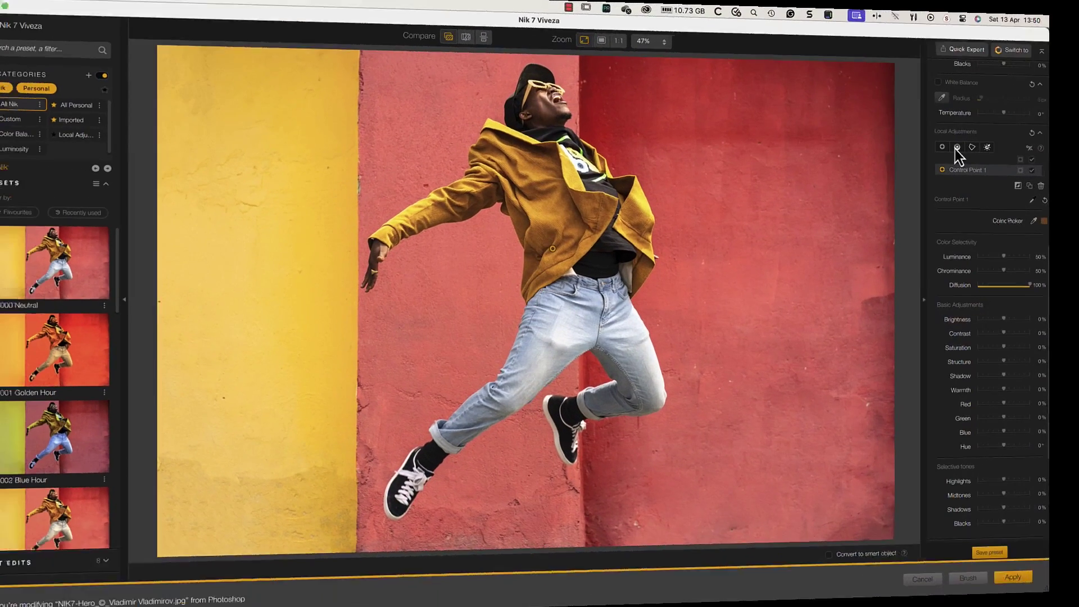
- Add Control Line 1 on the yellow wall, widen its transition leftward, and show its mask
left_click(957, 147)
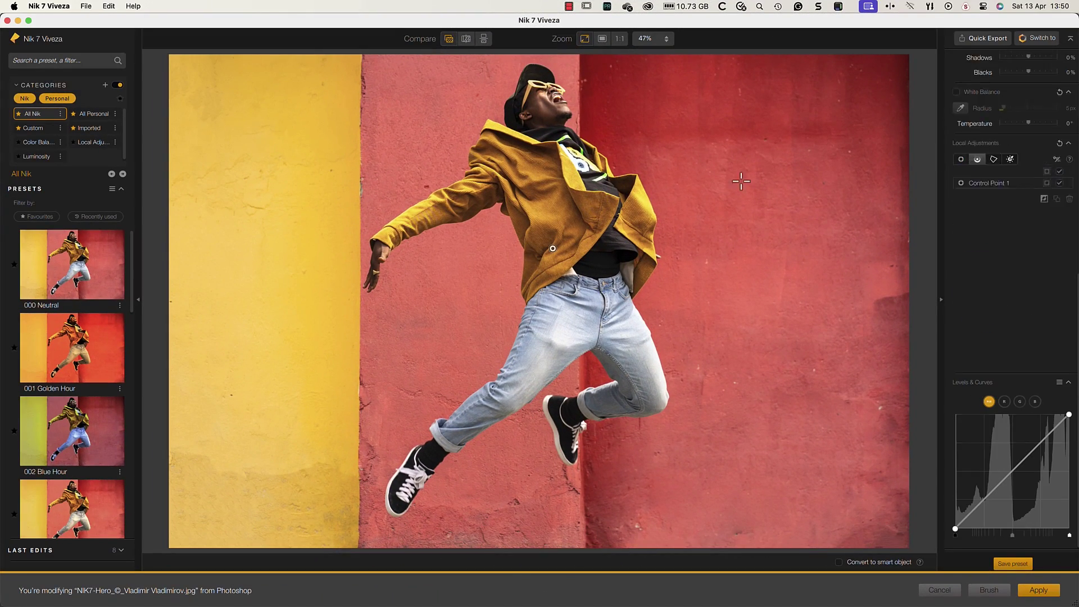
left_click(325, 287)
left_click_drag(315, 288, 218, 289)
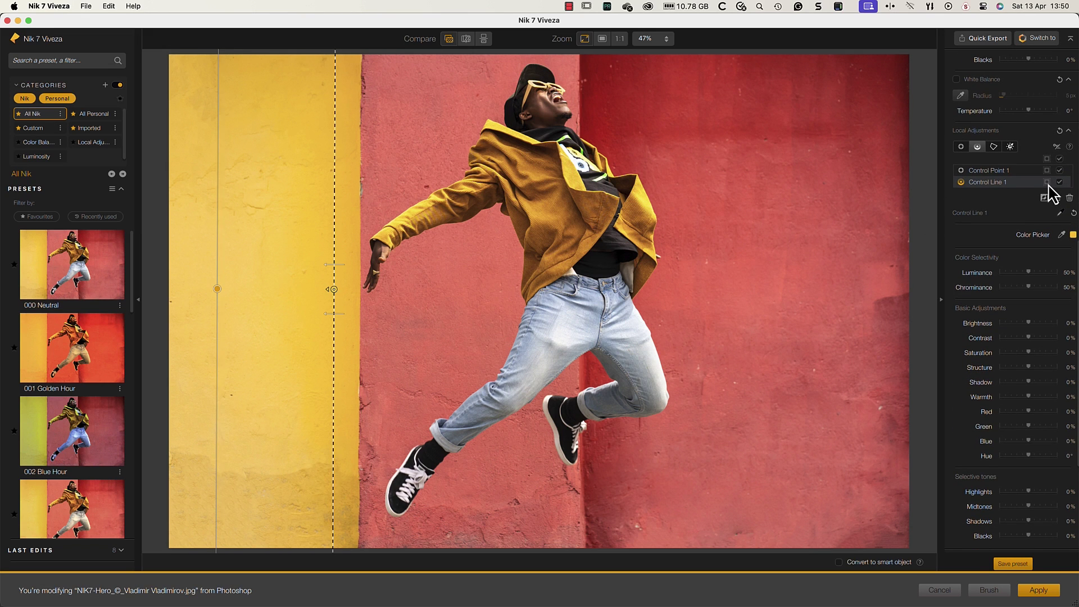
left_click(1047, 183)
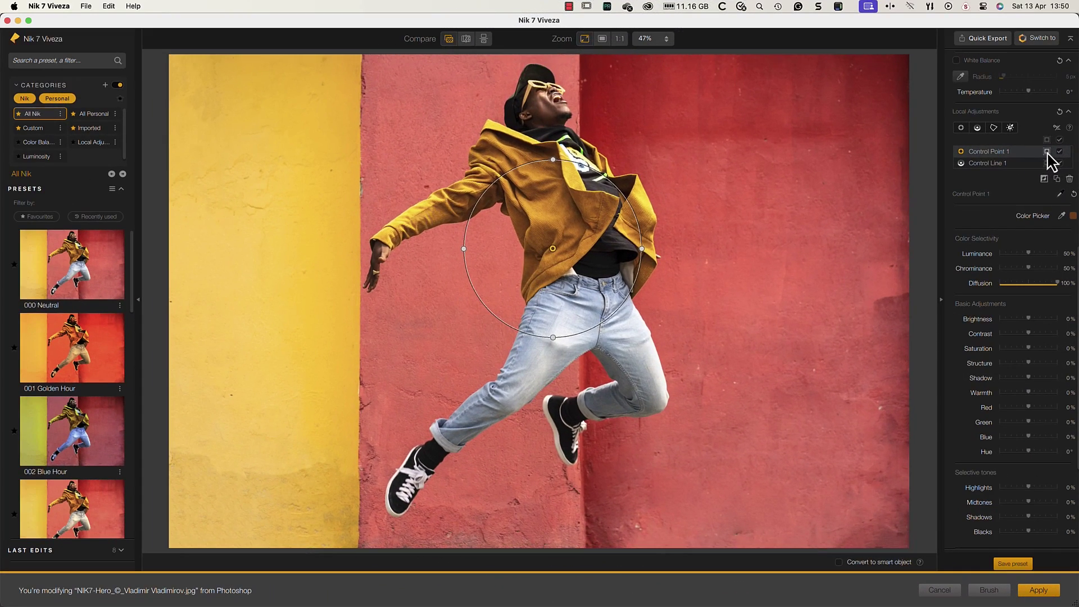
- Show Control Point 1's mask, then enlarge, heighten and tilt its ellipse over the upper body
left_click(1047, 153)
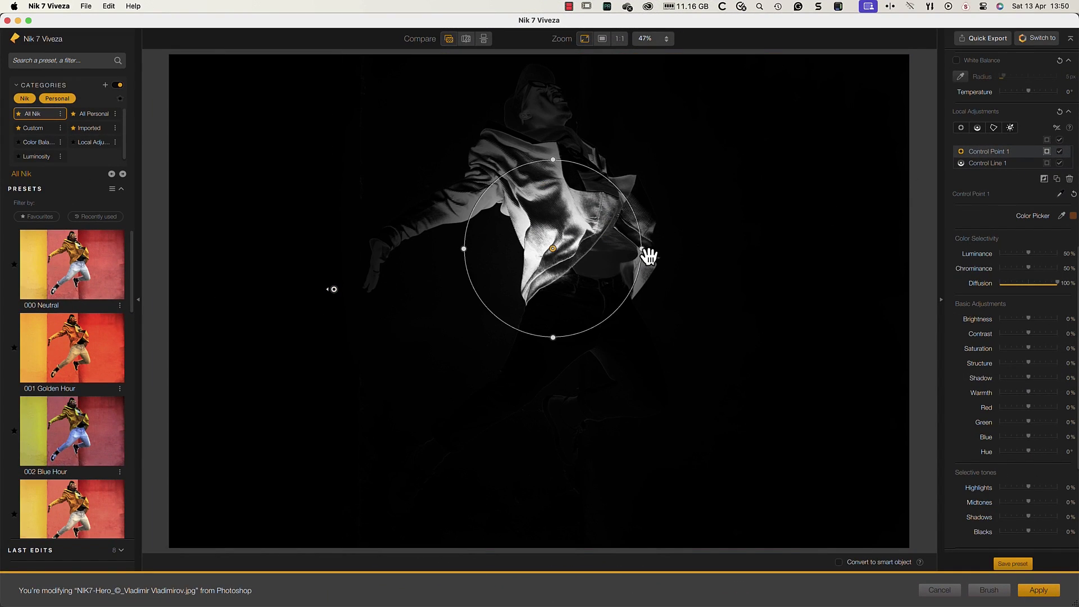
left_click_drag(645, 250, 773, 298)
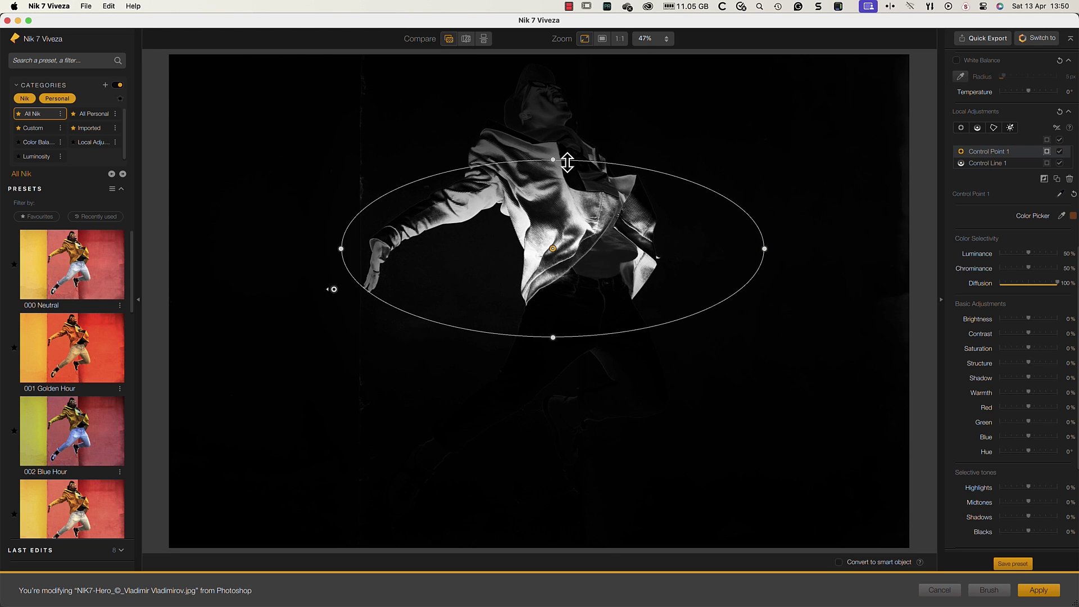
left_click_drag(557, 167, 556, 119)
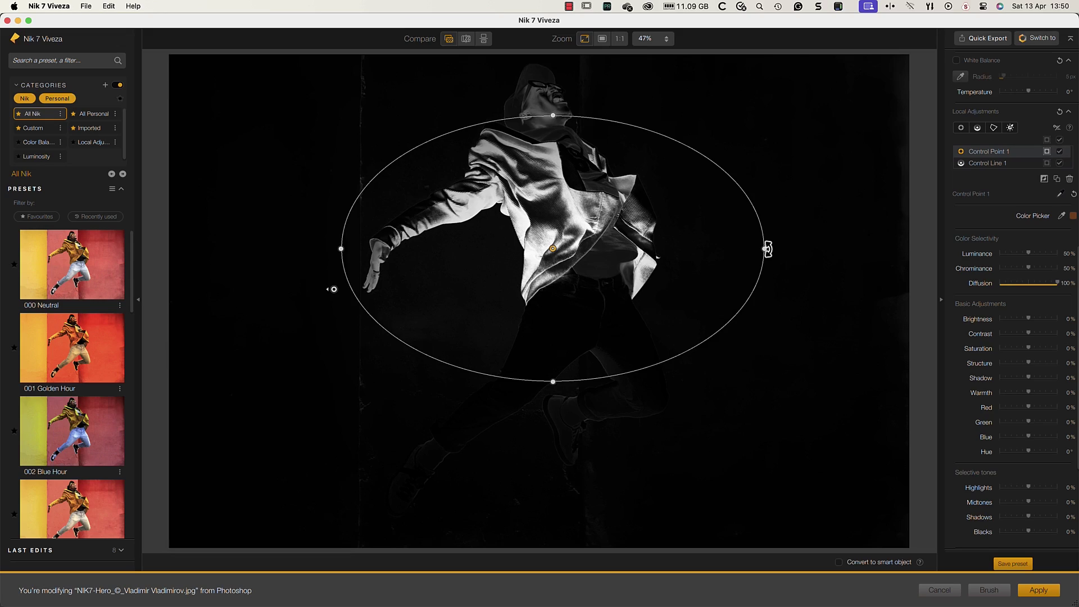
left_click_drag(768, 249, 762, 345)
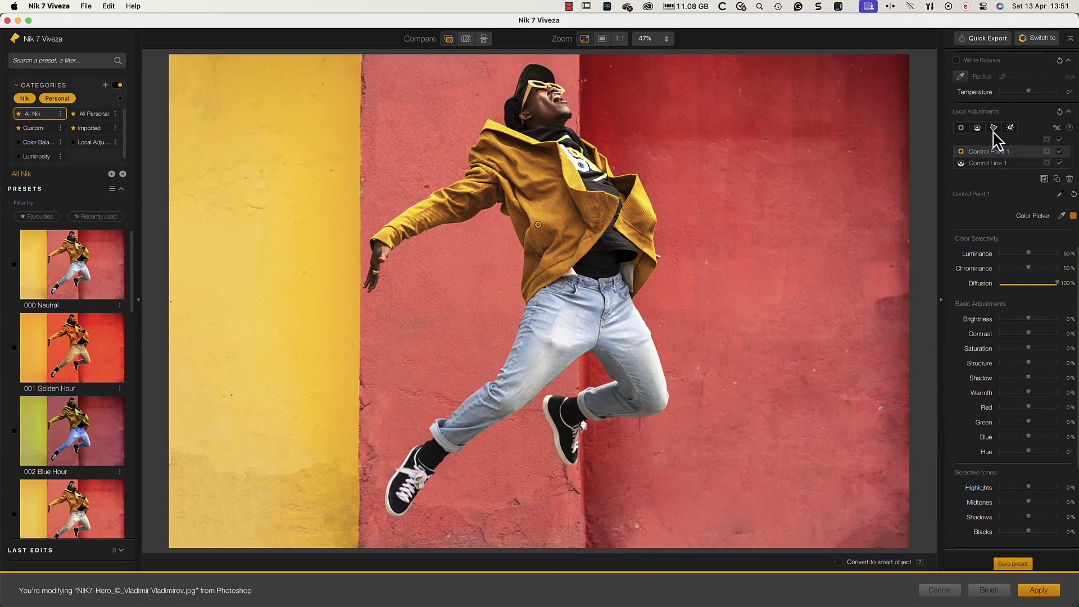
- Draw Control Polygon 1 as a closed seven-corner outline around the jeans
left_click(993, 133)
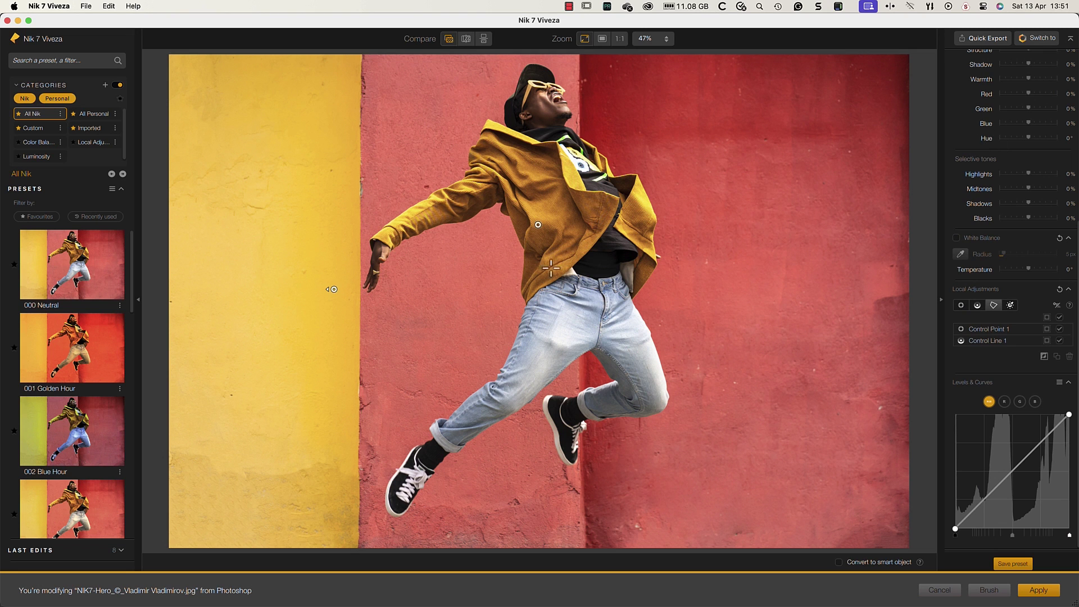
left_click(507, 297)
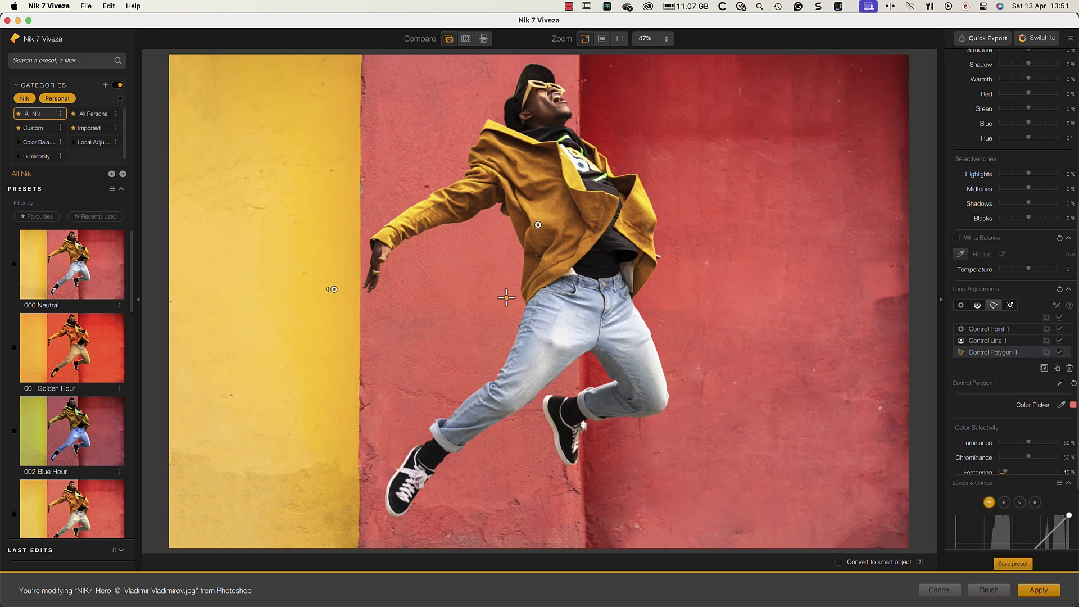
left_click(576, 252)
left_click(660, 265)
left_click(692, 420)
left_click(552, 480)
left_click(441, 469)
left_click(392, 389)
left_click(507, 297)
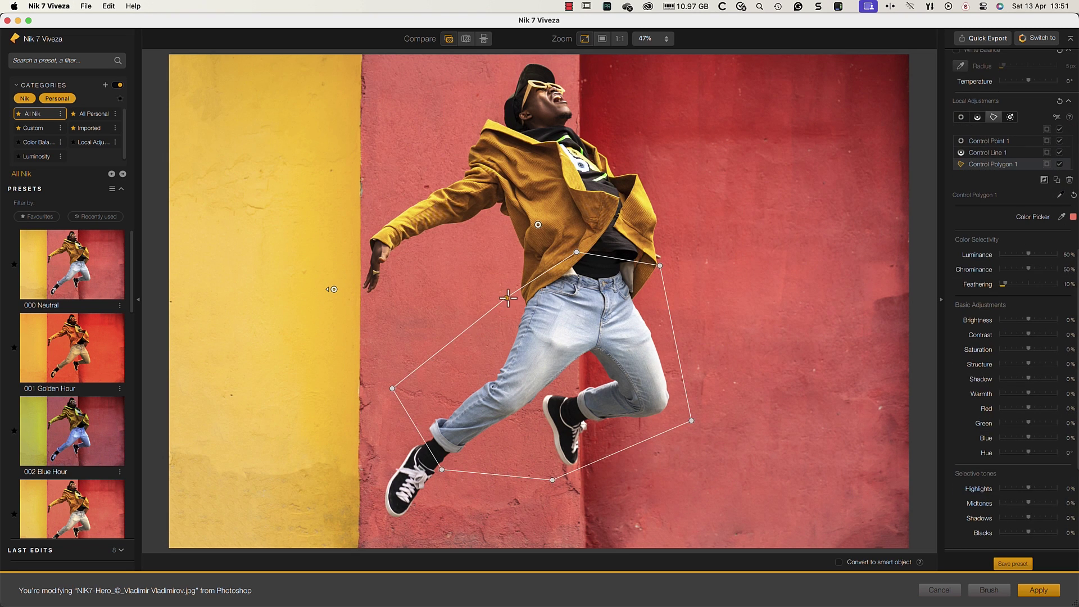
- Show the polygon's mask and sample the light denim as its target colour
left_click(1046, 163)
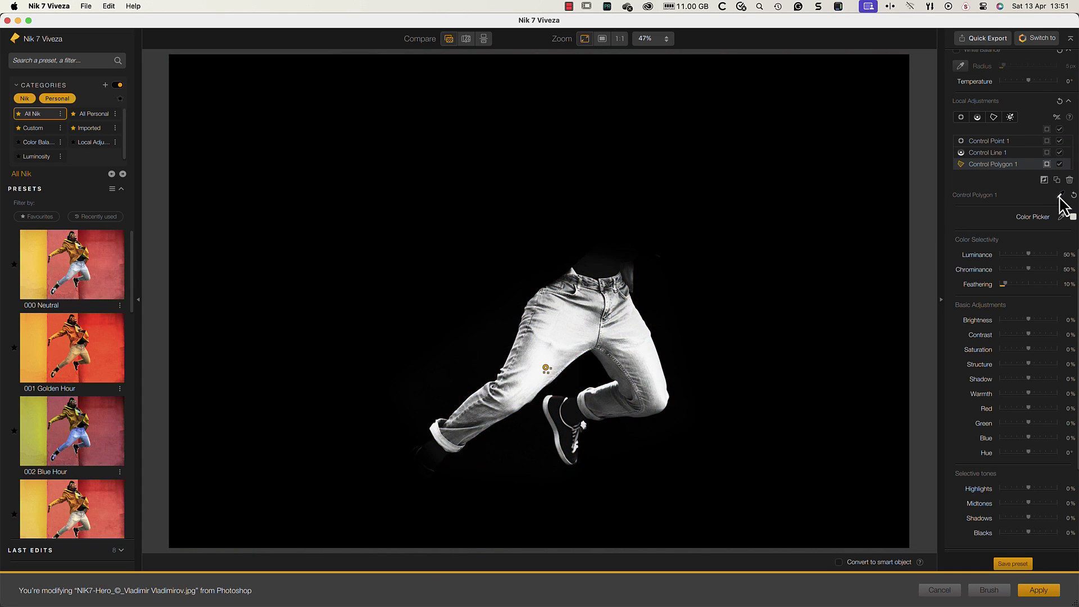
left_click(1060, 196)
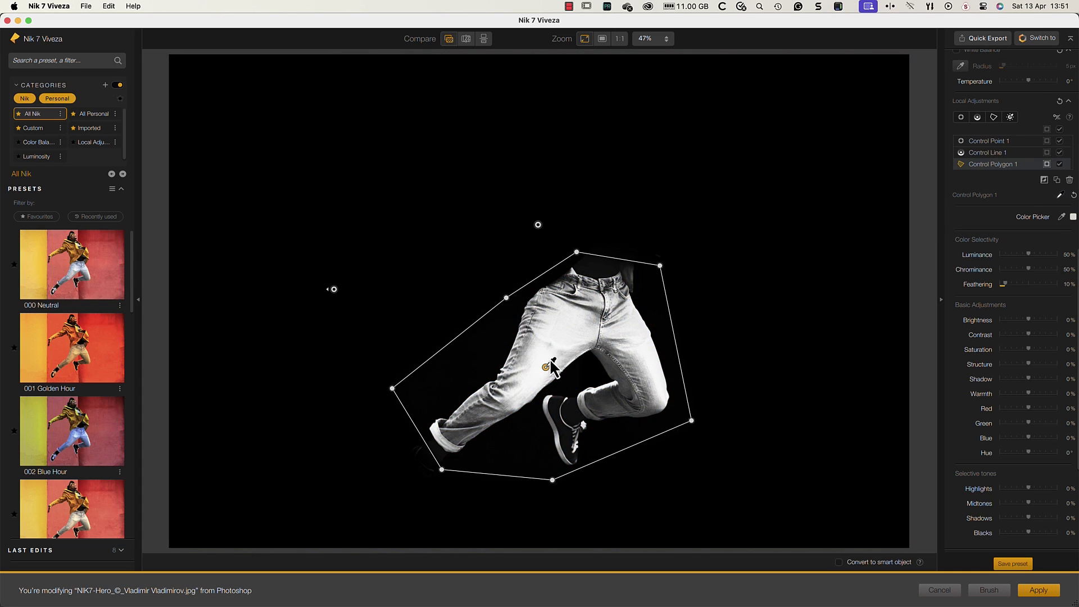
left_click(491, 351)
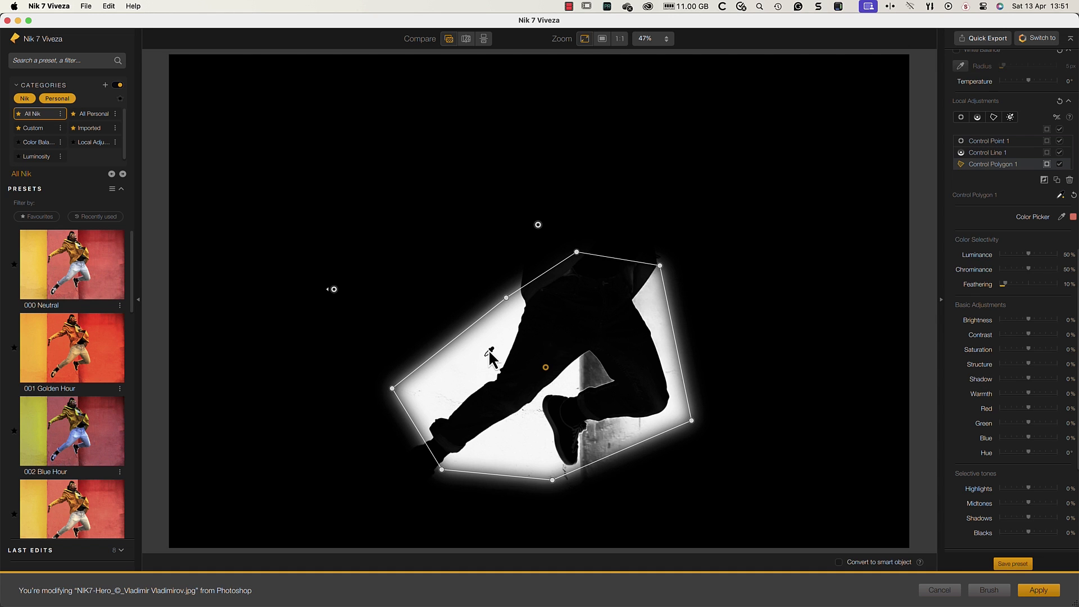
left_click(493, 346)
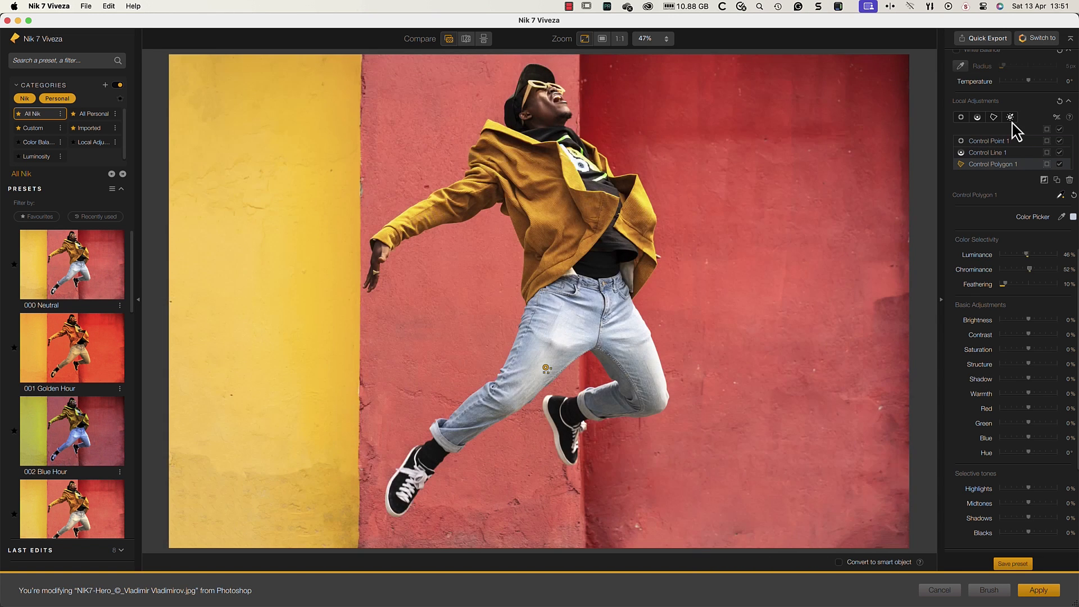
- Add a luminosity mask, show it, move its point onto the wall, and set Mask Options to 3
left_click(1011, 120)
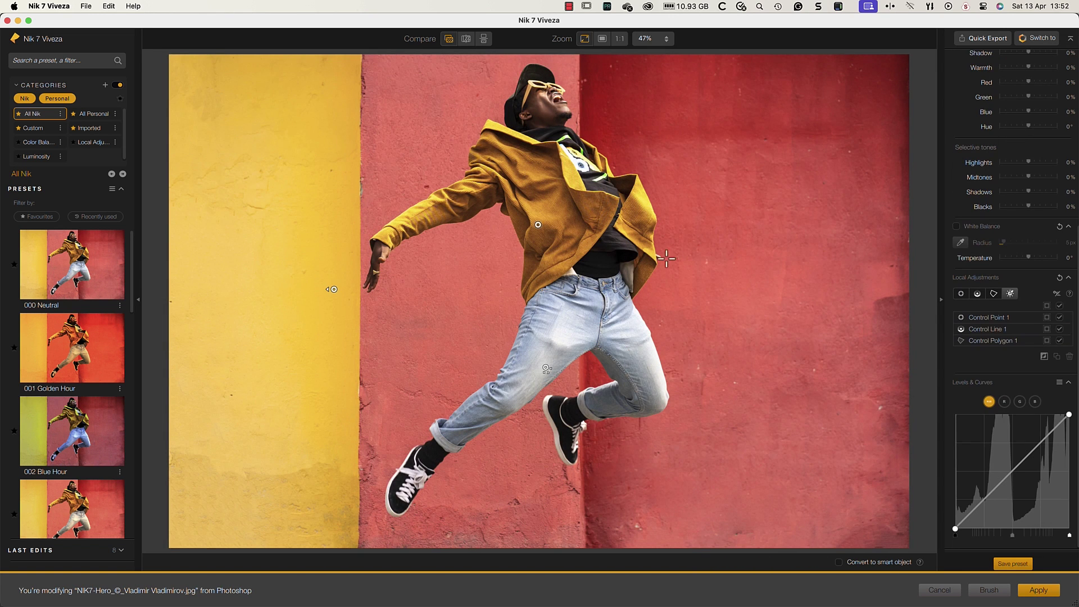
left_click(568, 312)
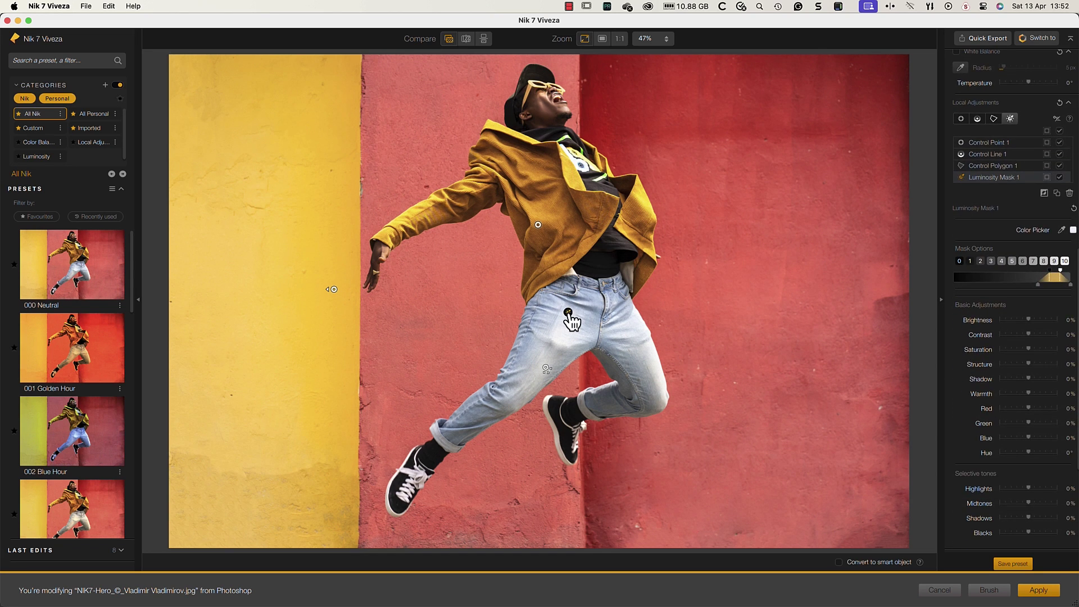
left_click(1046, 177)
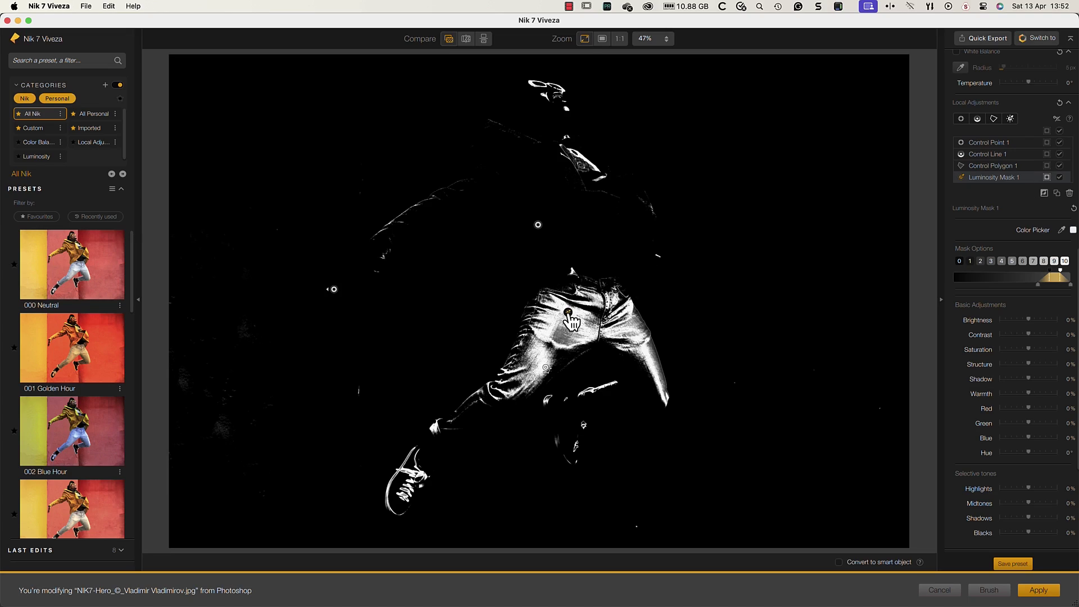
left_click_drag(568, 312, 720, 254)
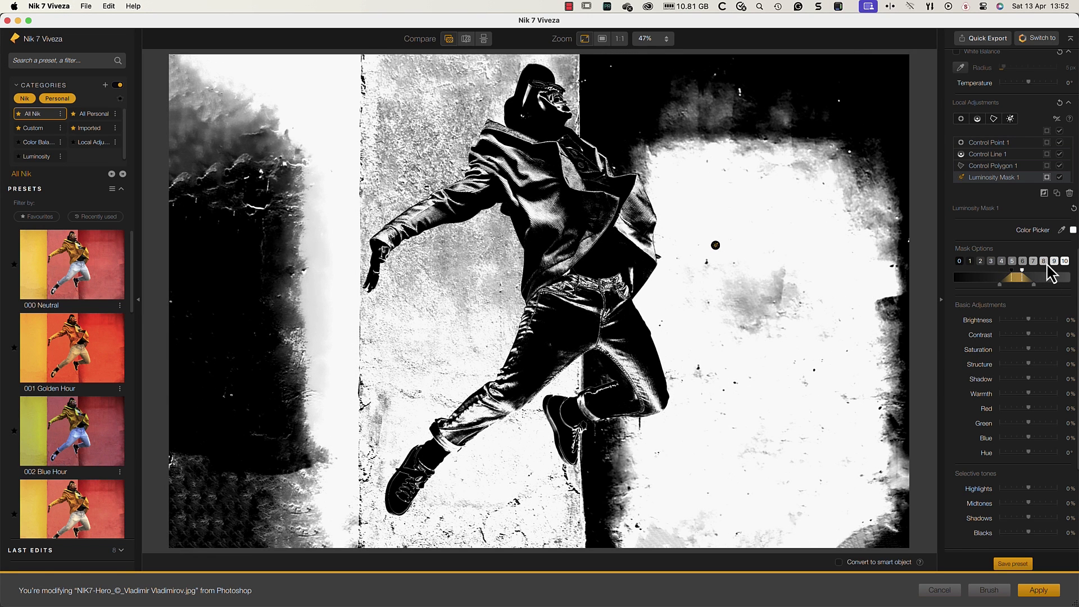
left_click_drag(1048, 266, 1011, 273)
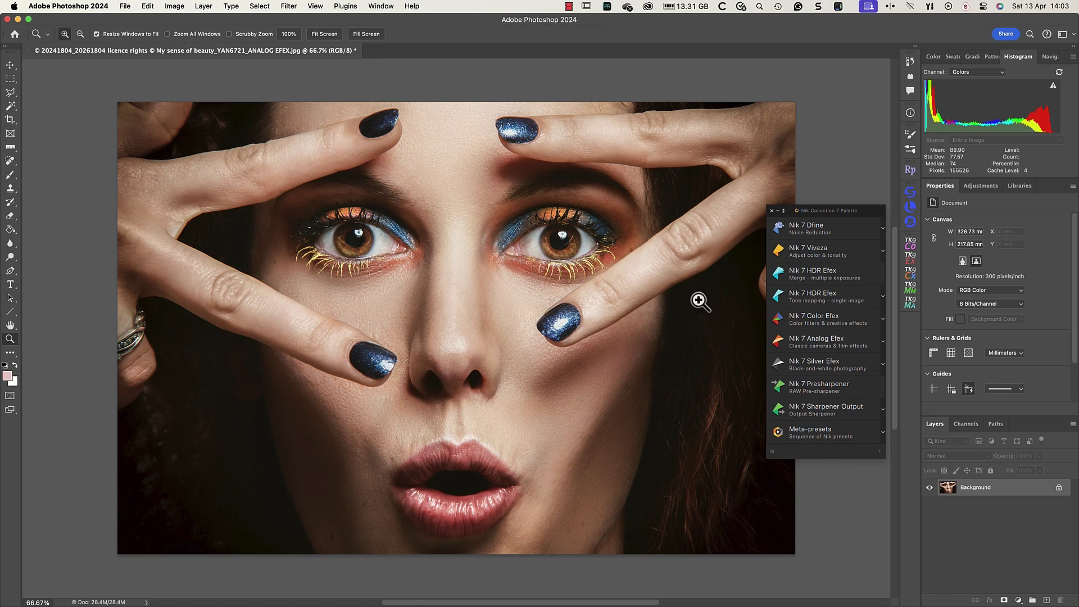
- Launch Nik 7 Color Efex on the blue-nails portrait from the Nik Collection palette
left_click(809, 319)
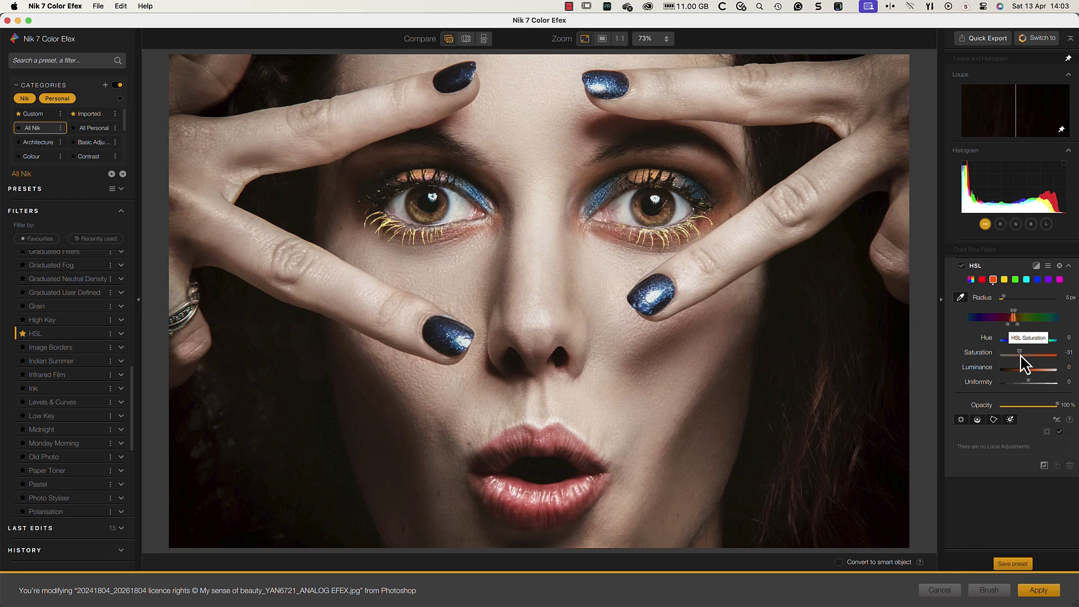
- Set the HSL filter's Saturation to -30 and raise Luminance to 12
left_click(1020, 356)
left_click_drag(1031, 368, 1033, 369)
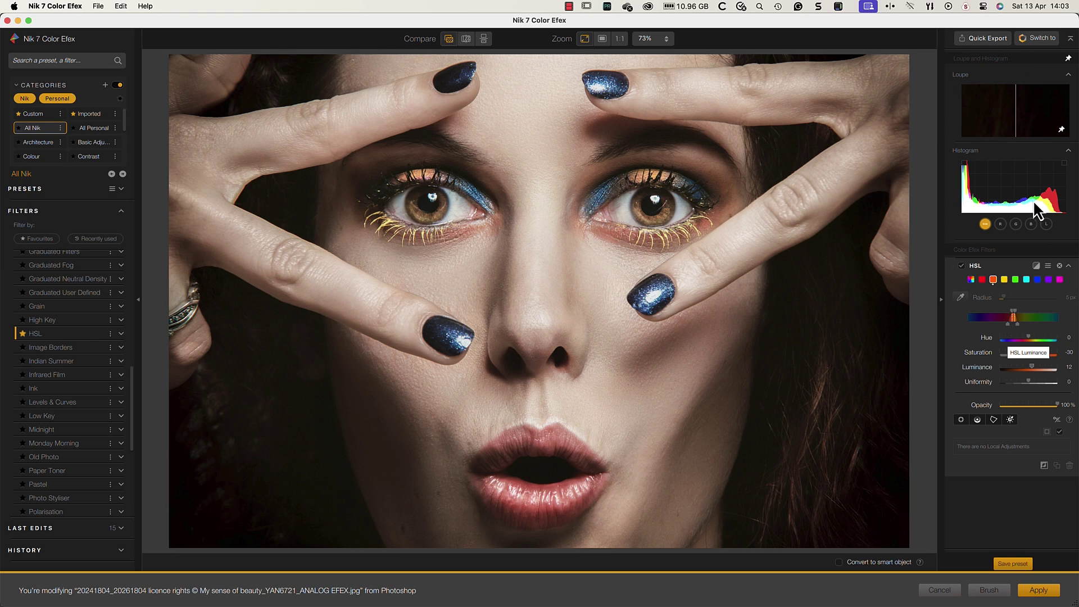
- Send the edited portrait on to Nik 7 Silver Efex via the Switch to menu
left_click(1036, 41)
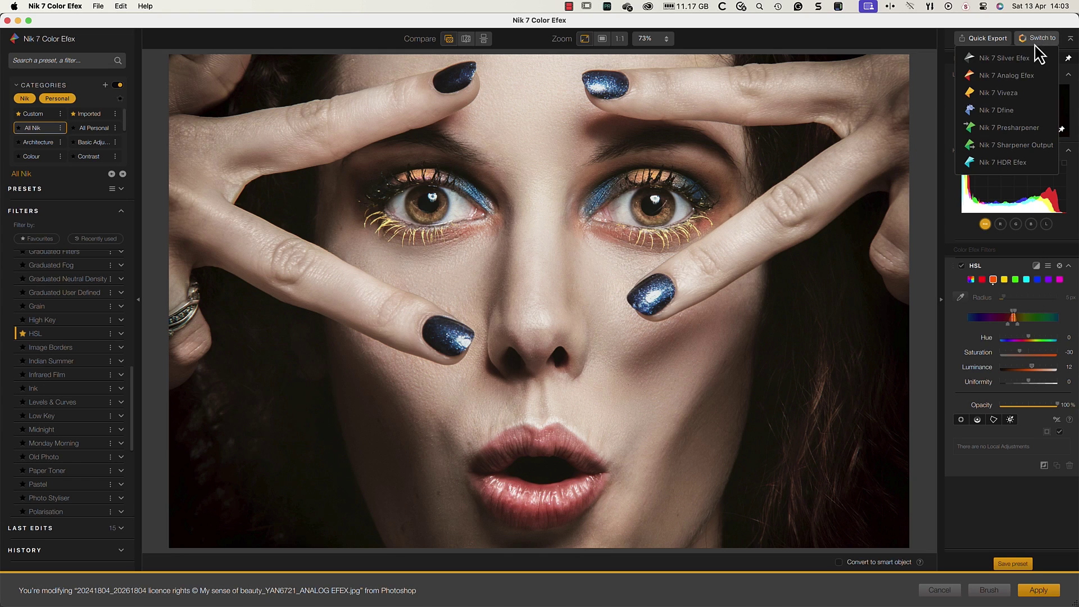
left_click(1026, 60)
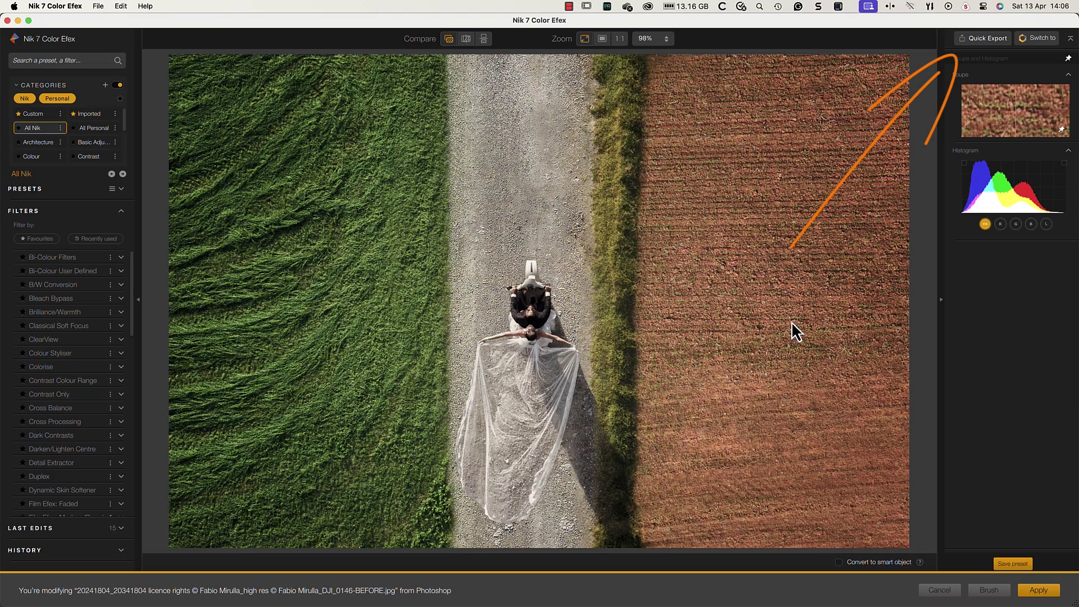
- Apply the Bleached Portrait preset and quick-export it as a TIFF
left_click(34, 189)
left_click(90, 344)
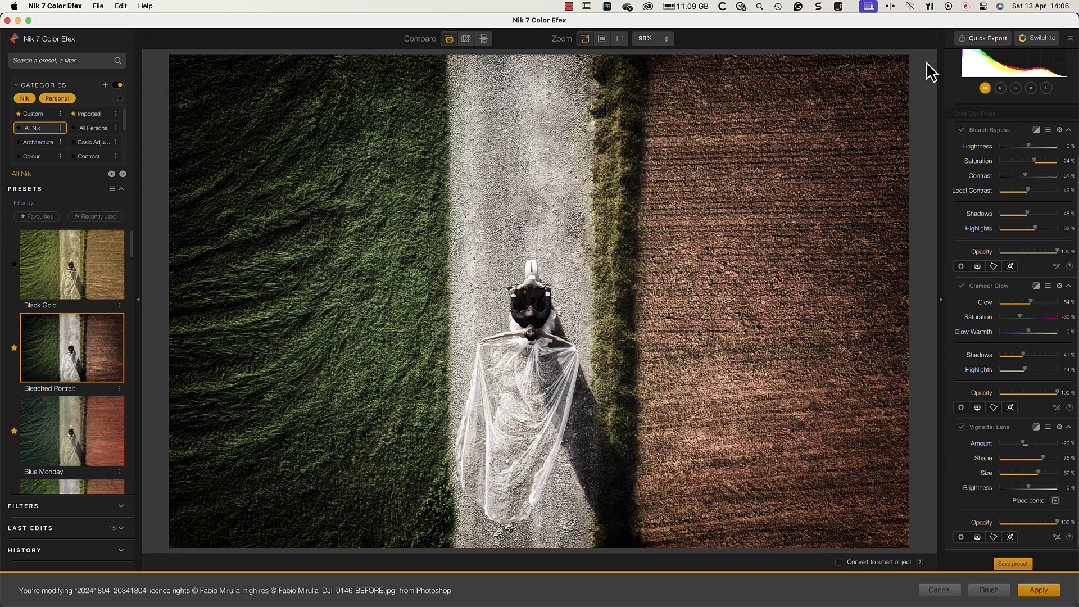
left_click(988, 38)
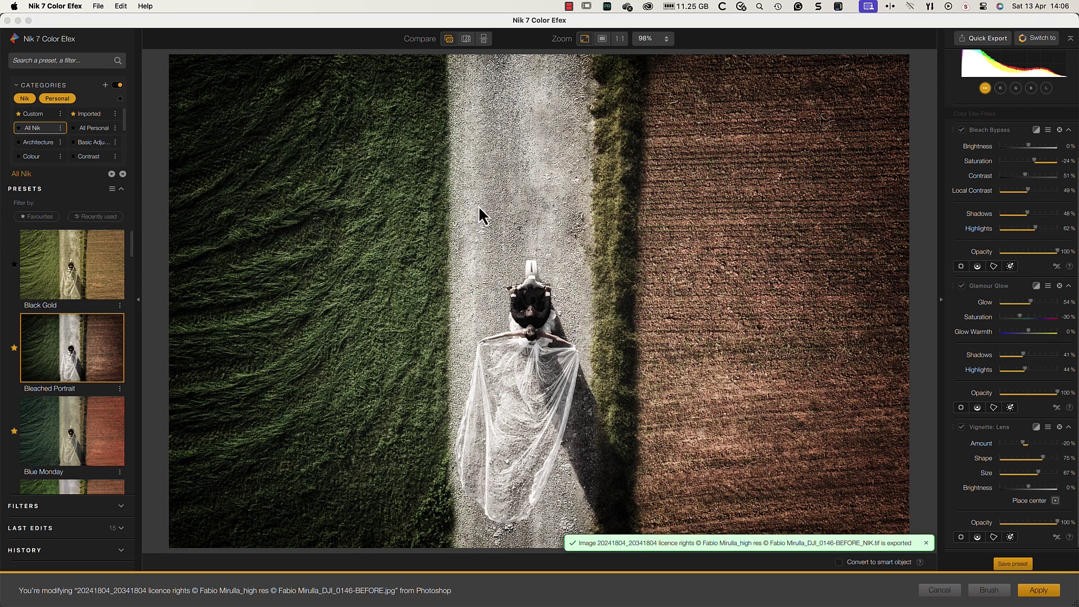
- Apply the bordered Vintage Saturation preset and quick-export that version as well
scroll(78, 362, "down", 1)
scroll(79, 362, "down", 20)
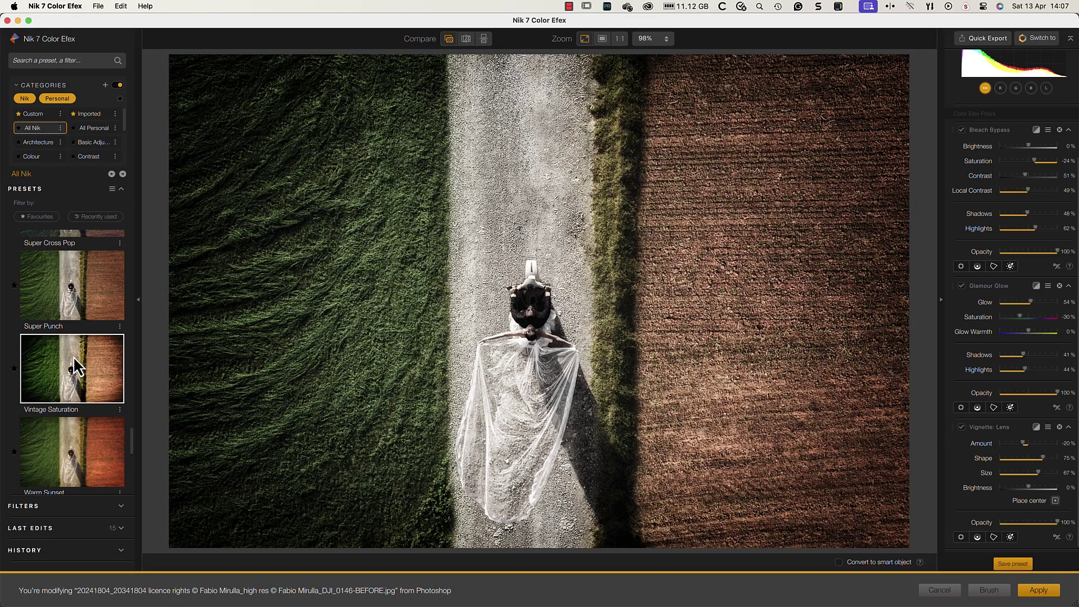
left_click(78, 368)
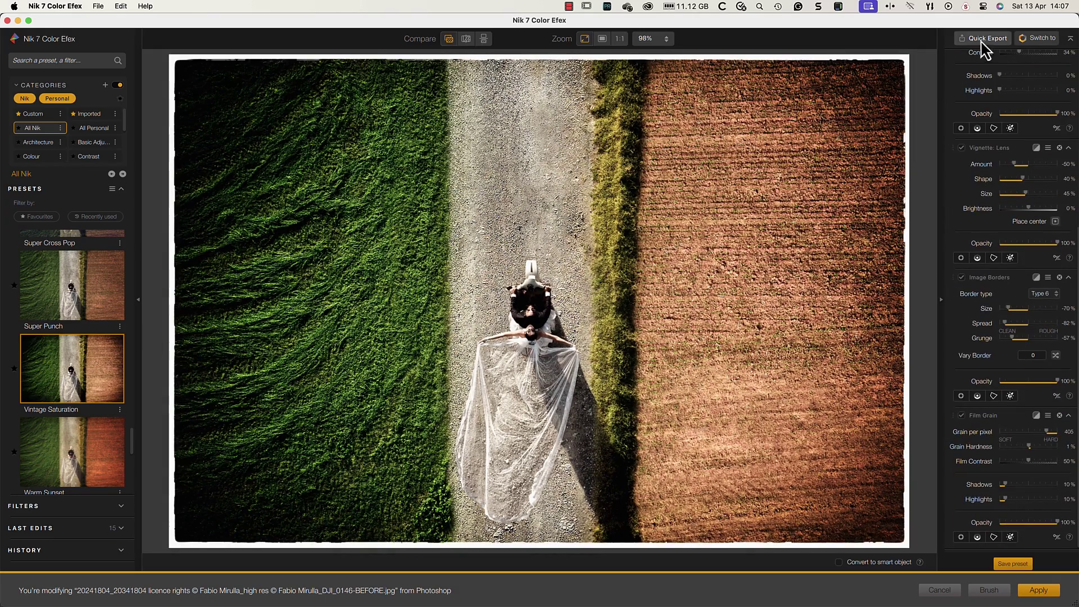
left_click(984, 39)
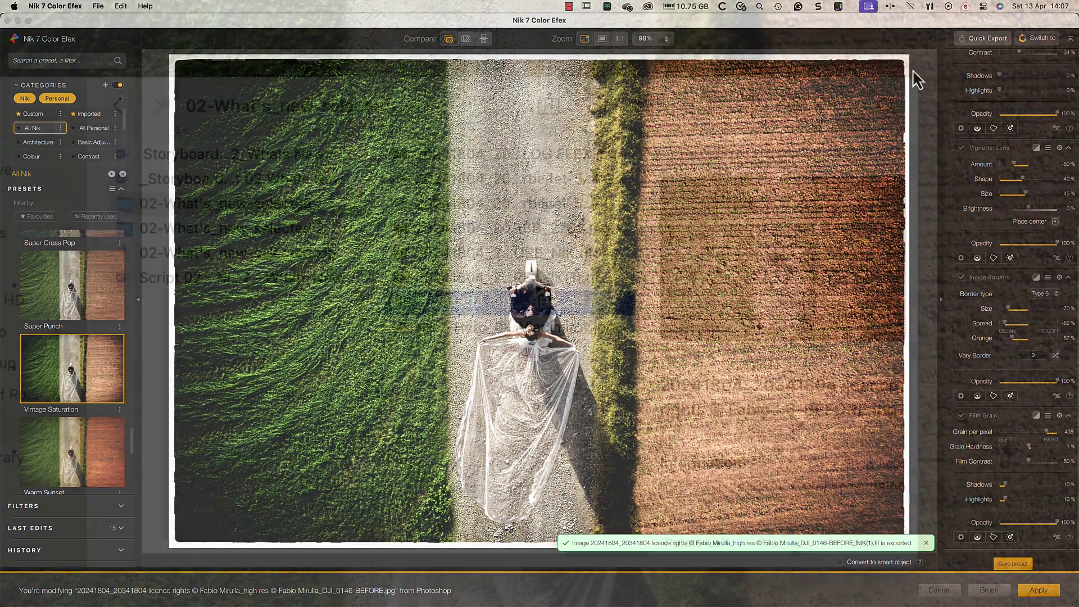
- Select both exported TIFFs in Finder and bring up their context menu
left_click(534, 260)
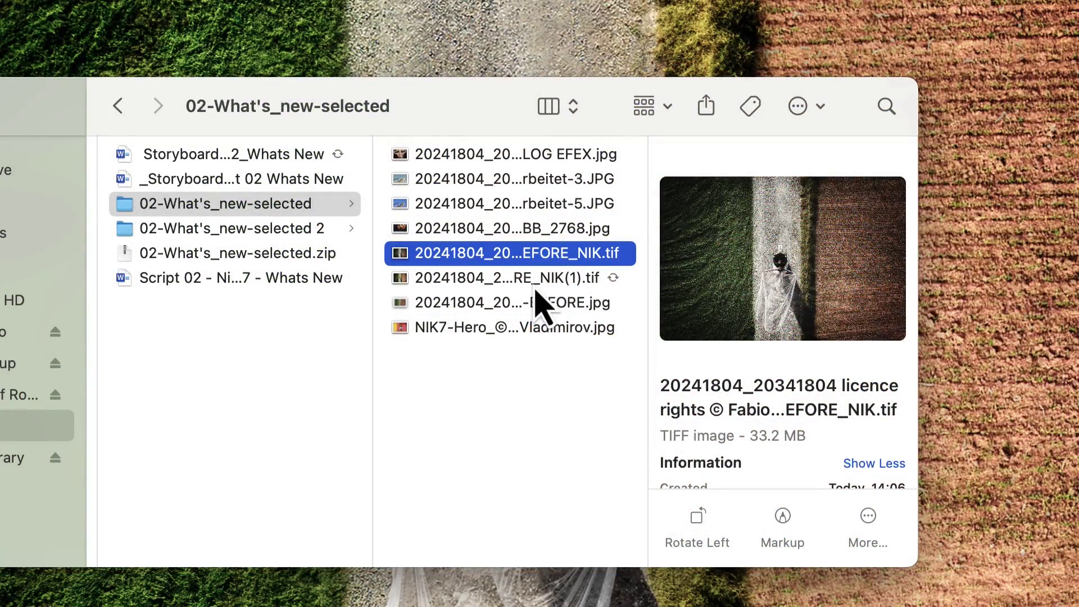
left_click(535, 288, "shift")
right_click(535, 289)
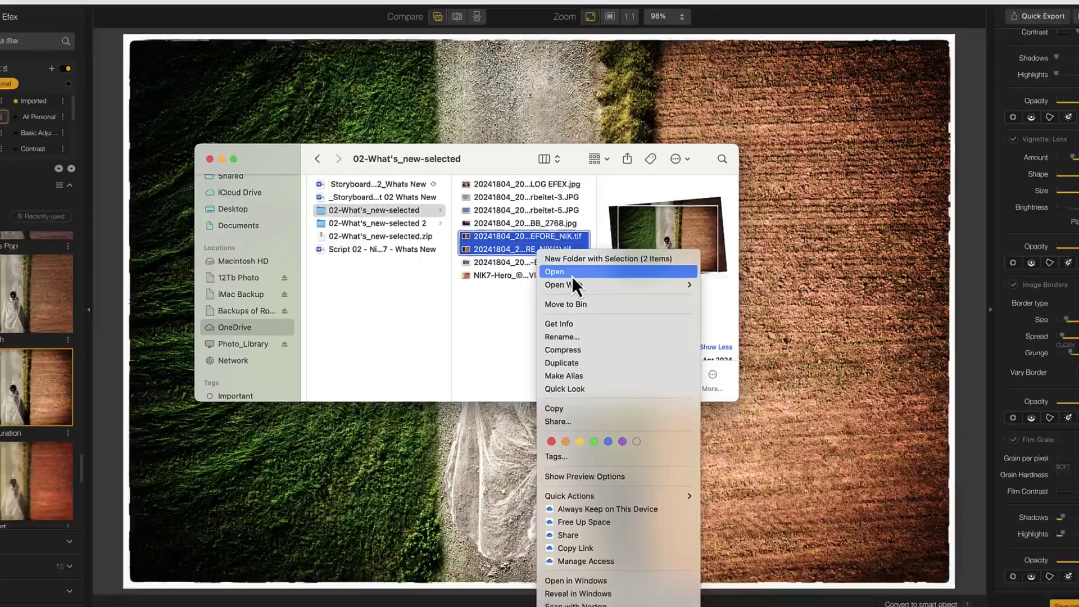
- Open both TIFFs in Preview and compare the Vintage Saturation and Bleached Portrait exports
left_click(597, 315)
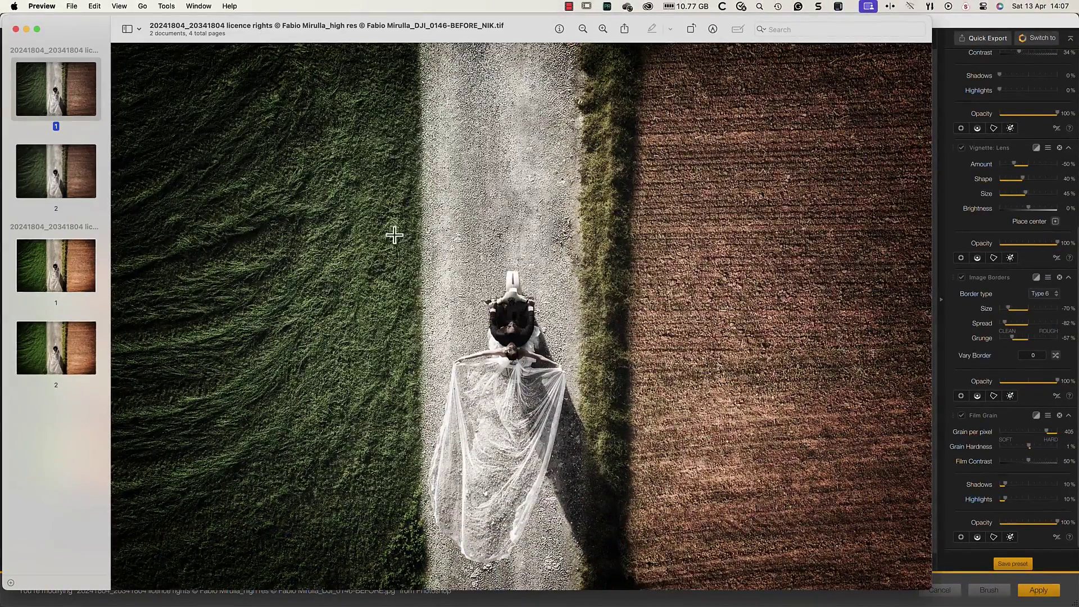
left_click(74, 274)
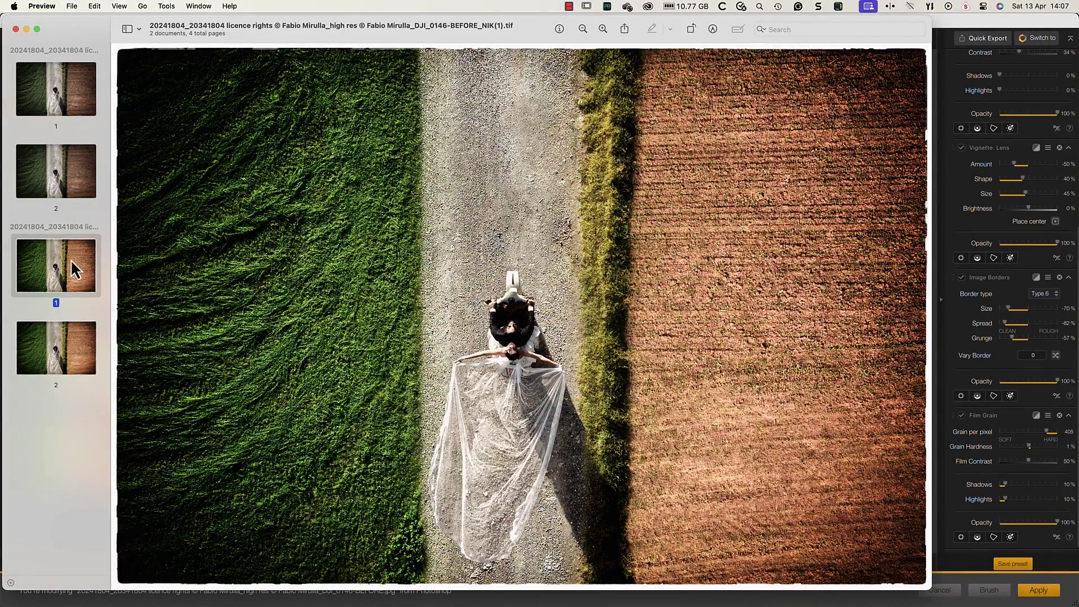
left_click(70, 104)
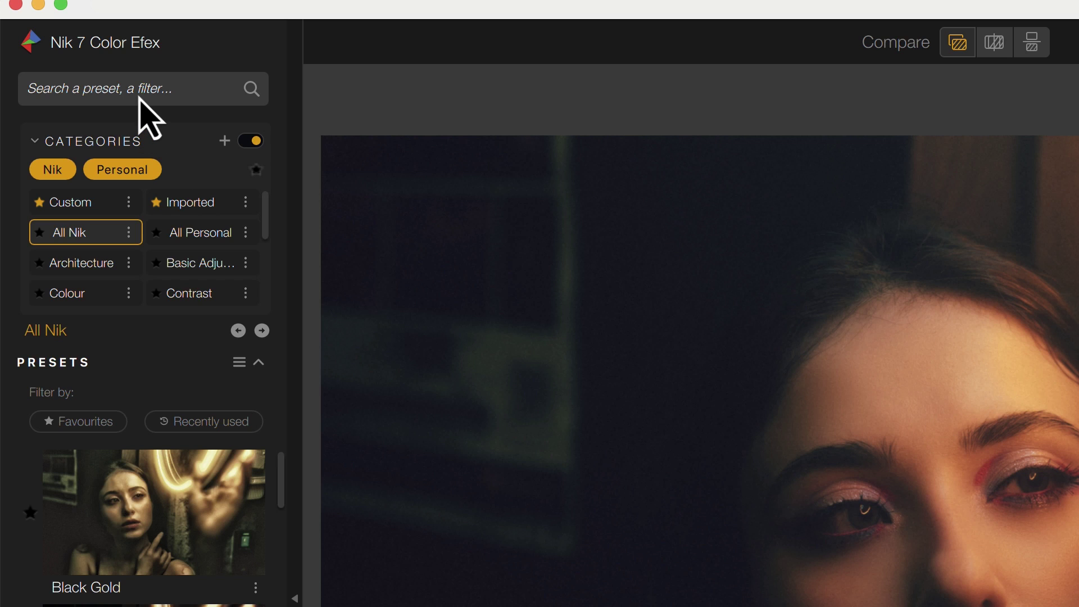
- Search the filter list for 'viveza' to show Global Adjustments, Selective Tones and White Balance
left_click(140, 100)
type("viveza")
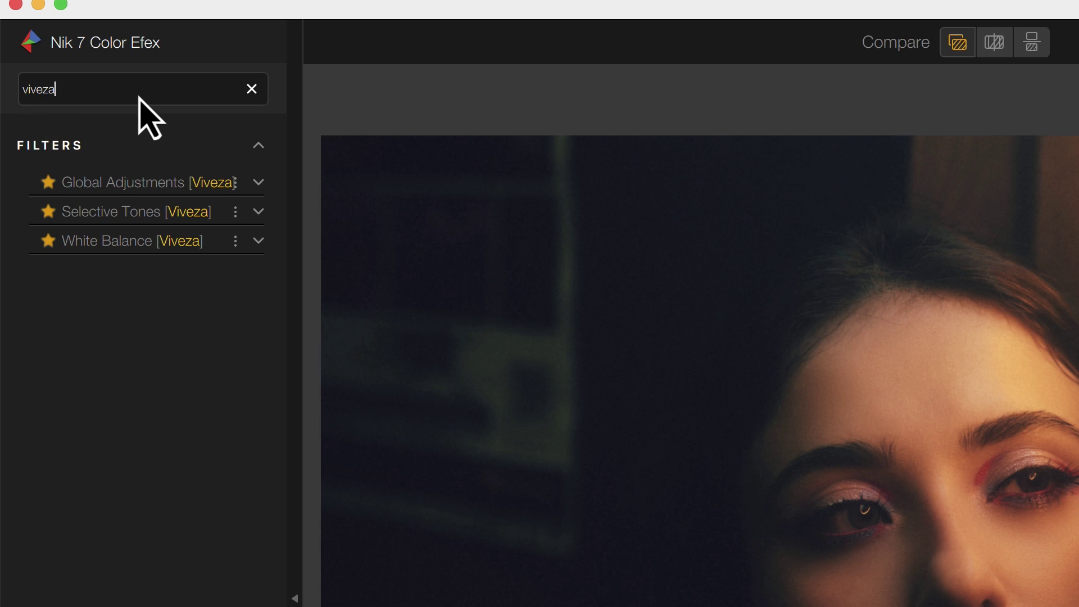
mouse_move(224, 248)
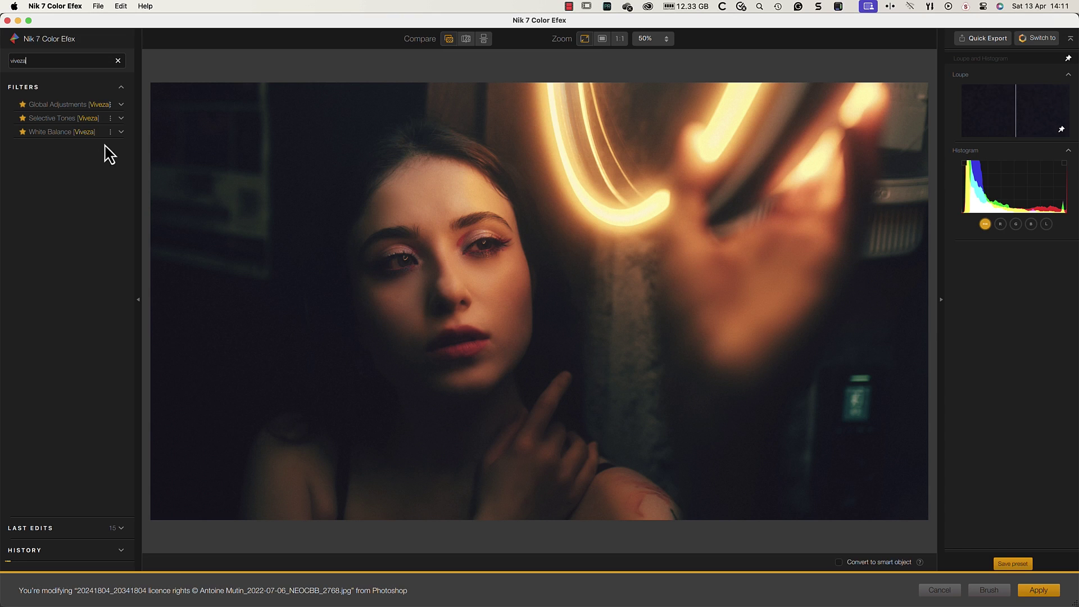
- Add White Balance [Viveza], confine it with a control line at Temperature 44°, and add HSL
left_click(100, 132)
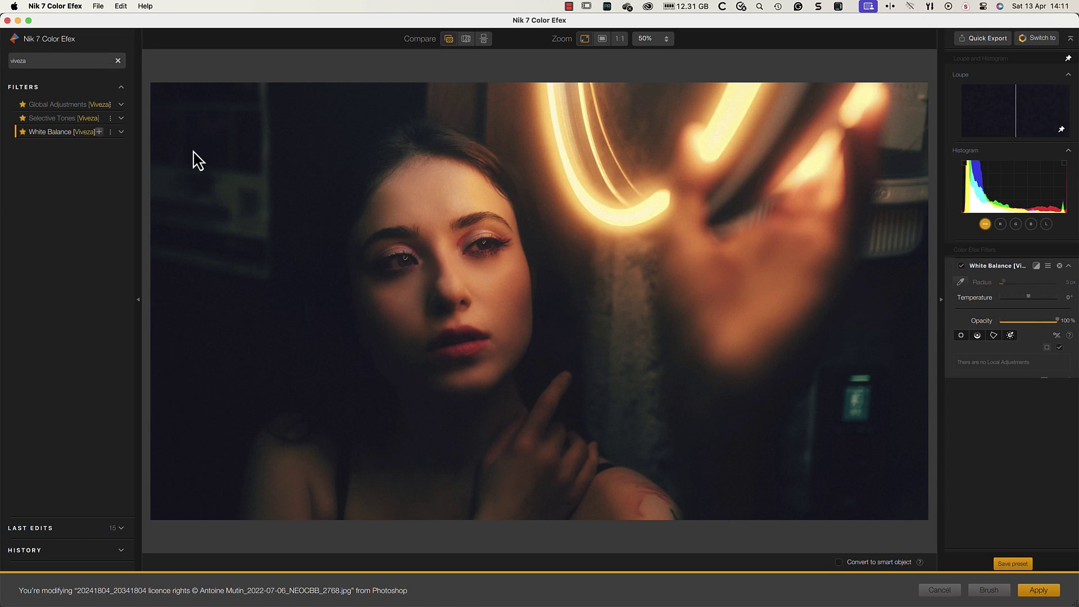
left_click_drag(1028, 298, 1032, 298)
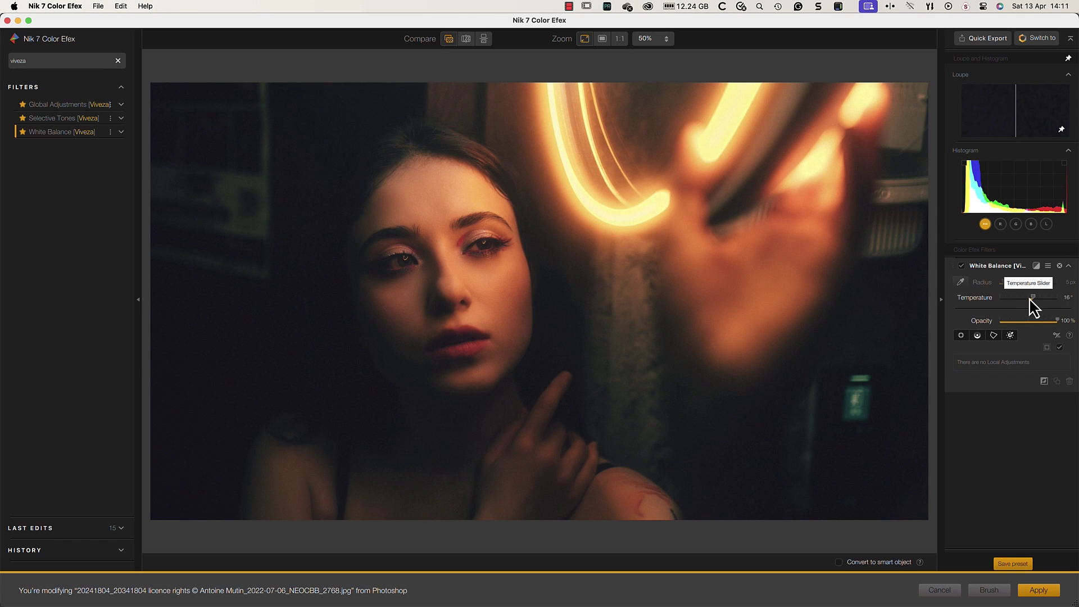
left_click(977, 335)
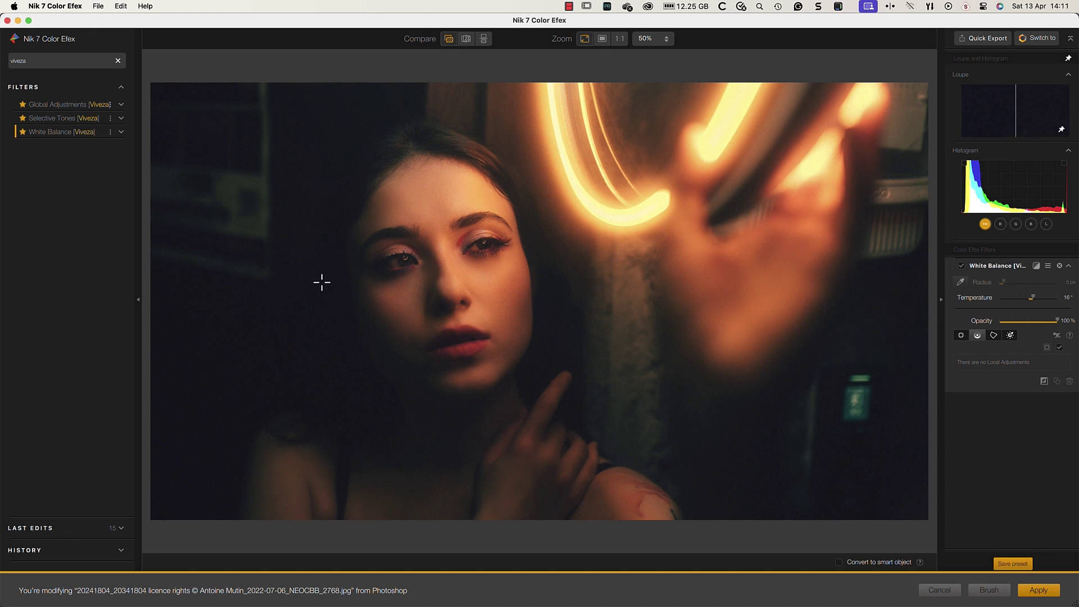
left_click_drag(322, 282, 222, 281)
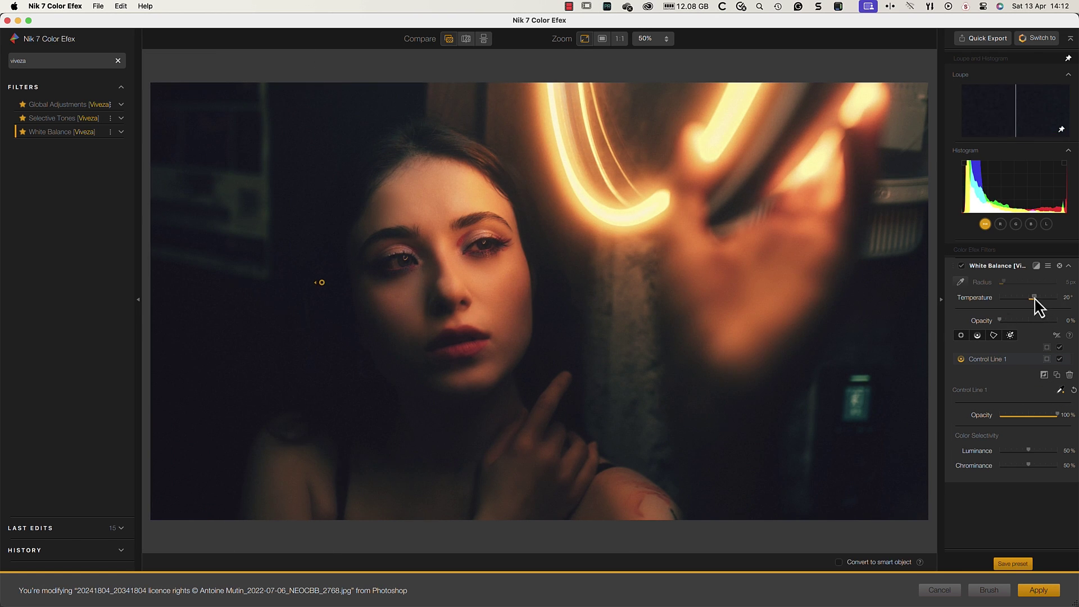
left_click_drag(1034, 297, 1038, 298)
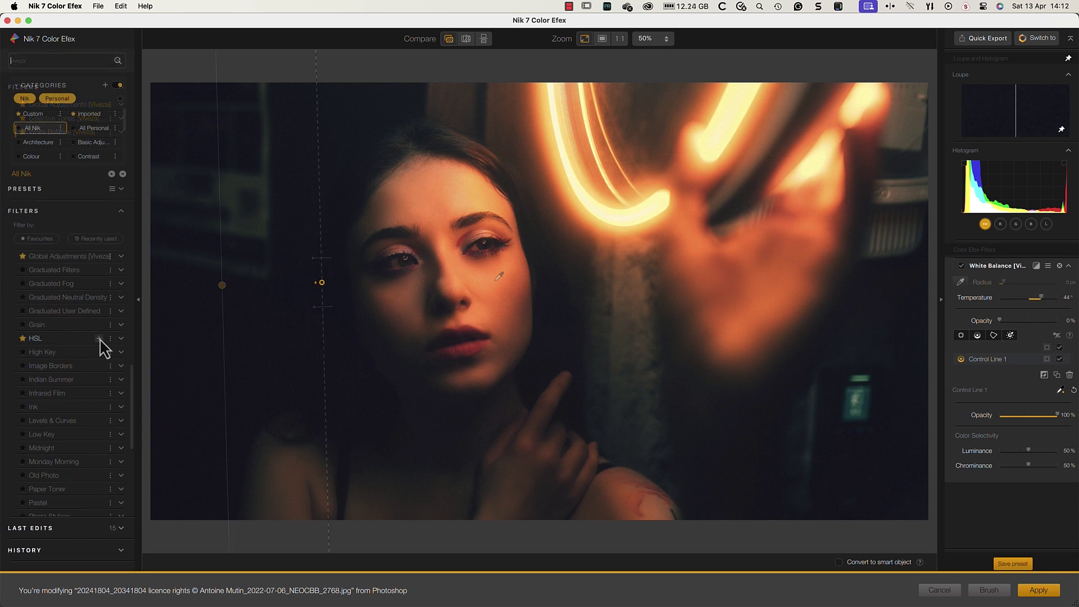
left_click(100, 339)
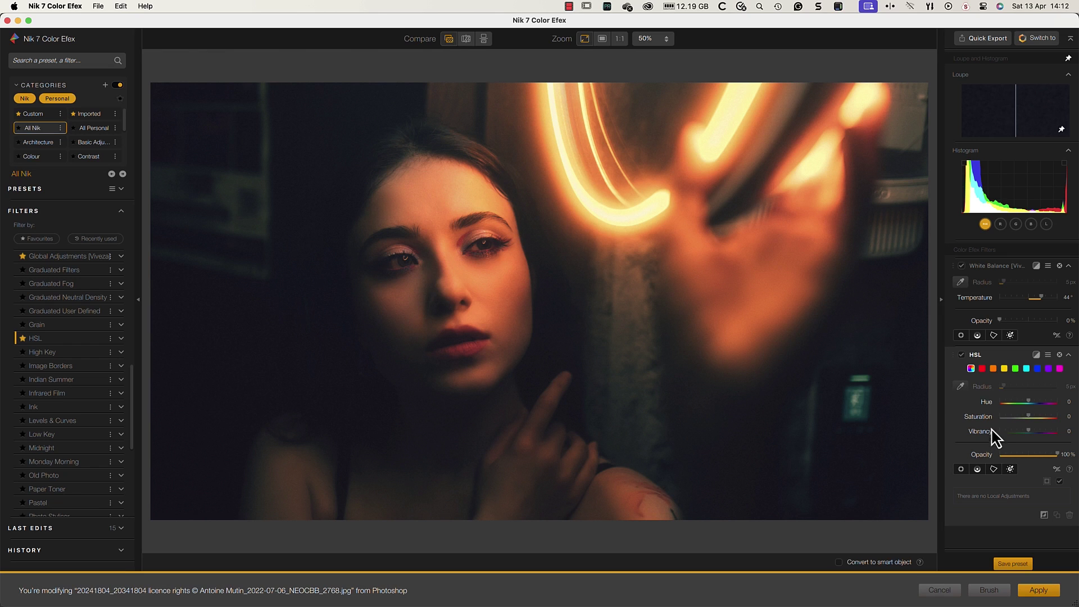
- Sample the orange cheek tone in HSL and set its Saturation to -37 and Hue to 134
left_click(961, 386)
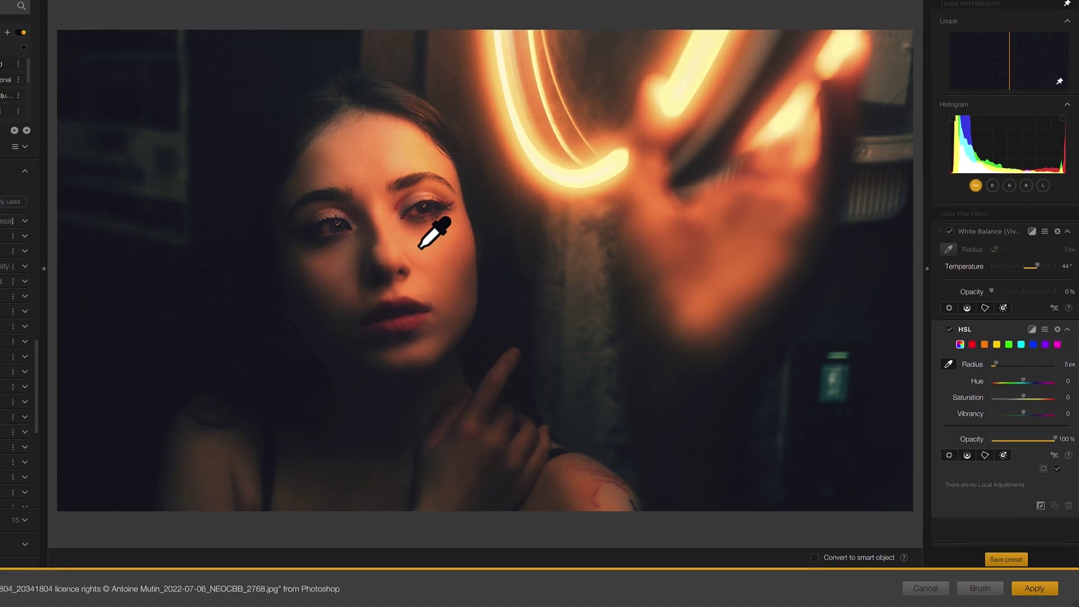
left_click(422, 246)
scroll(1051, 369, "down", 1)
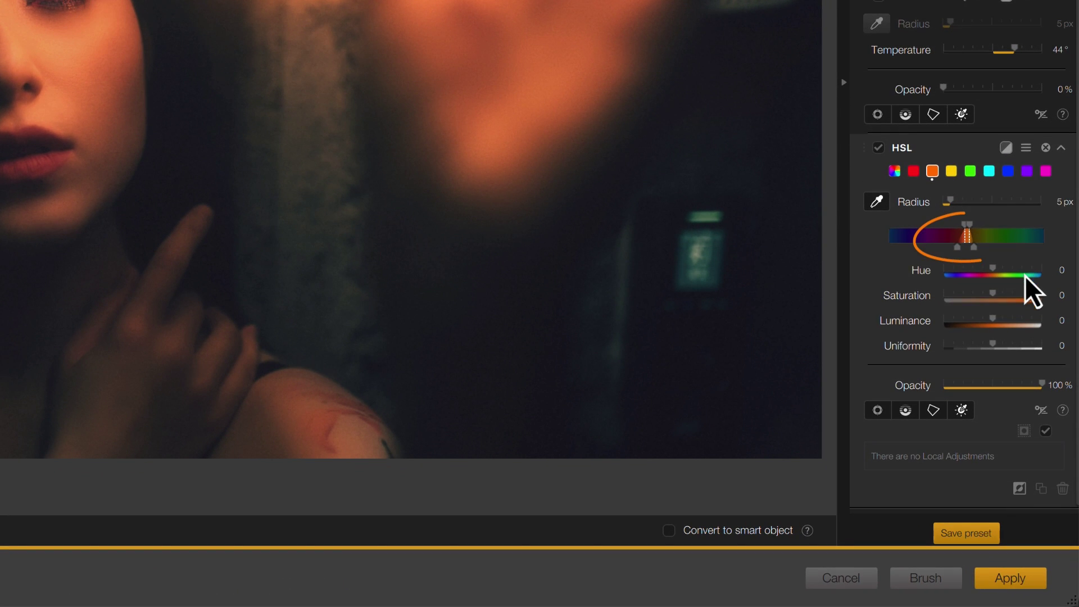
left_click_drag(1005, 298, 975, 303)
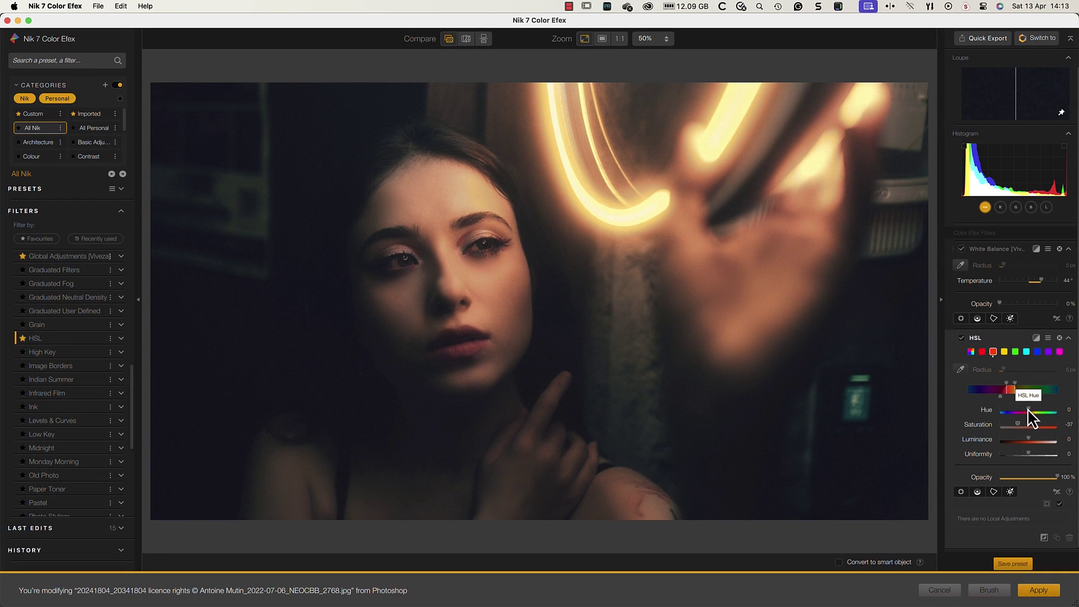
left_click_drag(1028, 409, 1049, 410)
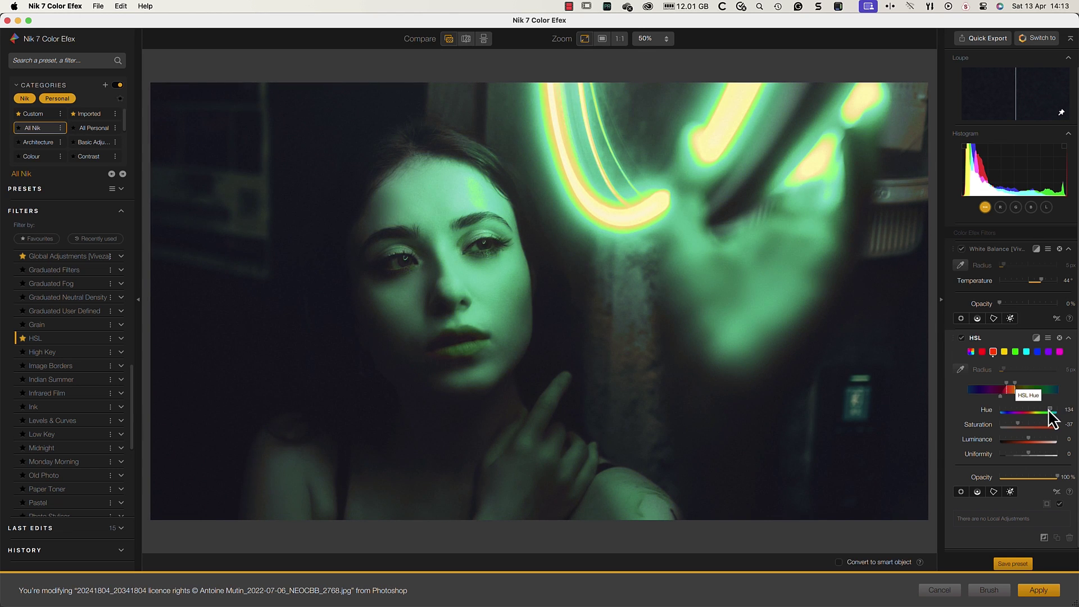